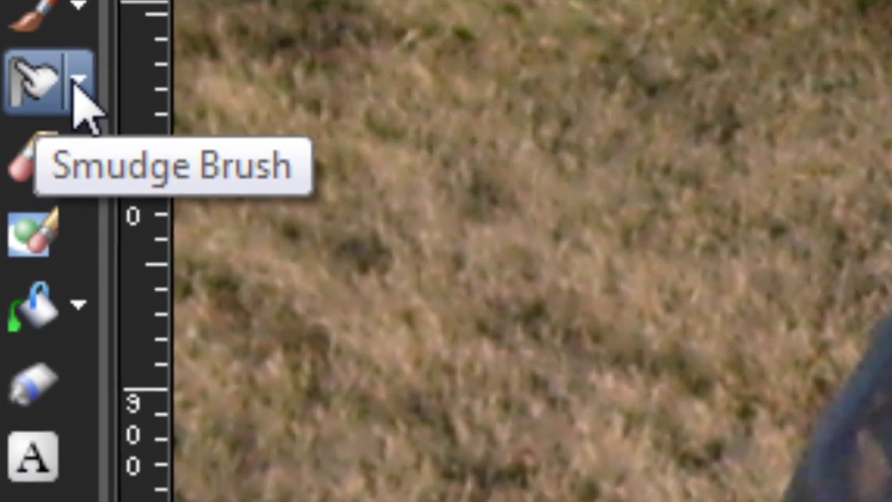
- Switch to the Smudge brush at size 86 and opacity 71, and smear the lion's eye into a blur
left_click(79, 83)
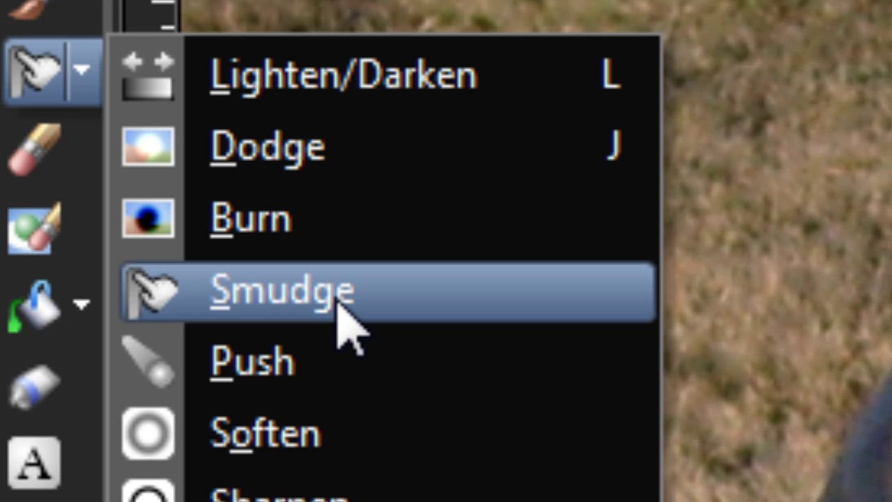
left_click(337, 302)
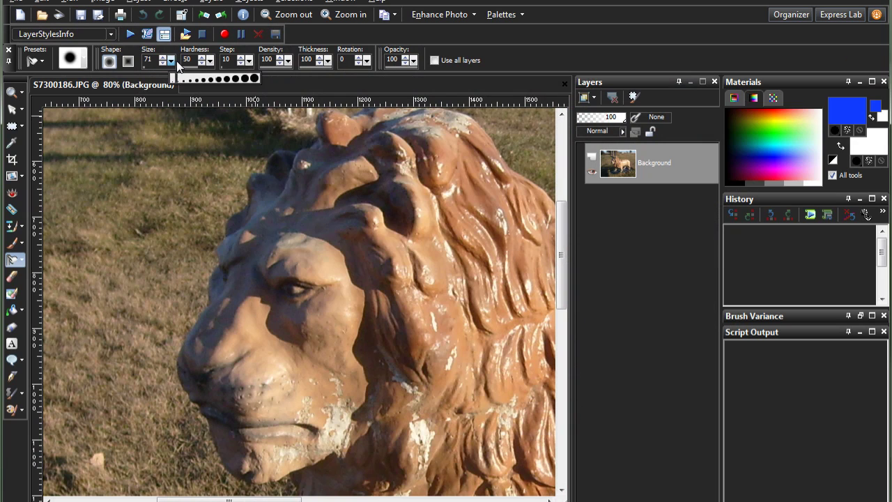
left_click_drag(171, 60, 189, 78)
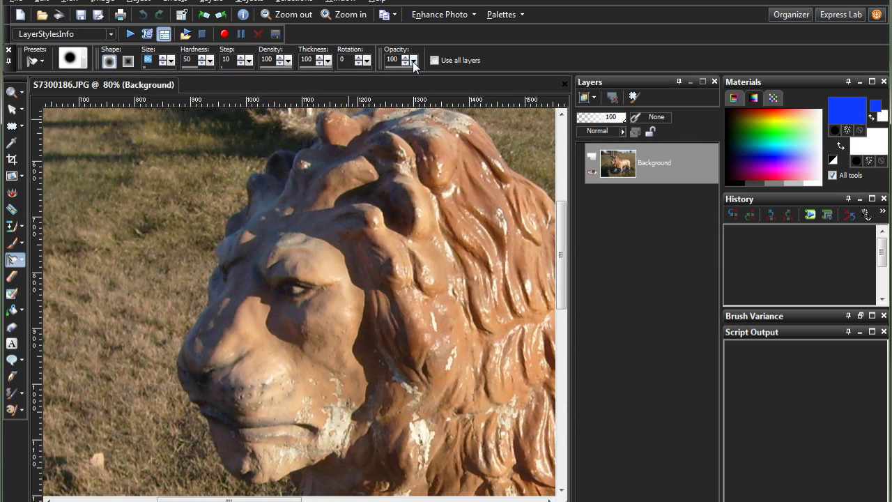
left_click_drag(413, 64, 395, 64)
mouse_move(297, 288)
left_mouse_down()
mouse_move(276, 274)
mouse_move(318, 338)
left_mouse_up()
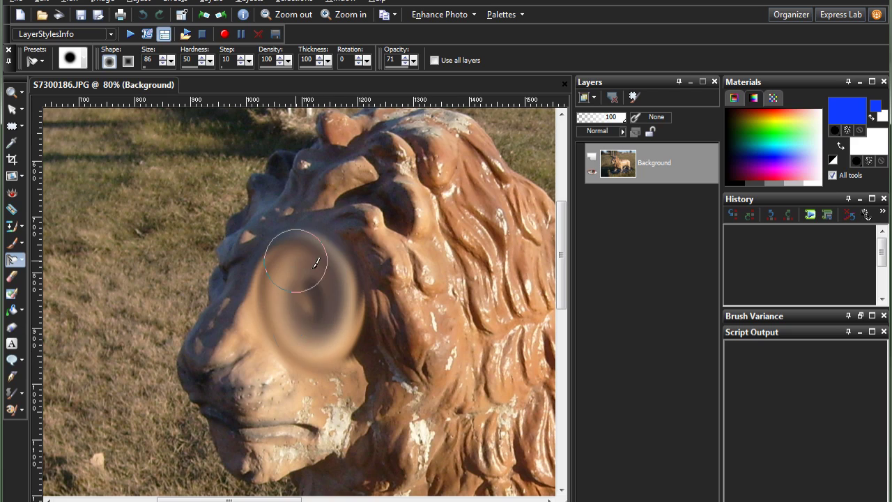
left_click_drag(318, 339, 312, 318)
- Undo the smudge stroke on the lion's eye with Ctrl+Z
key("ctrl+z")
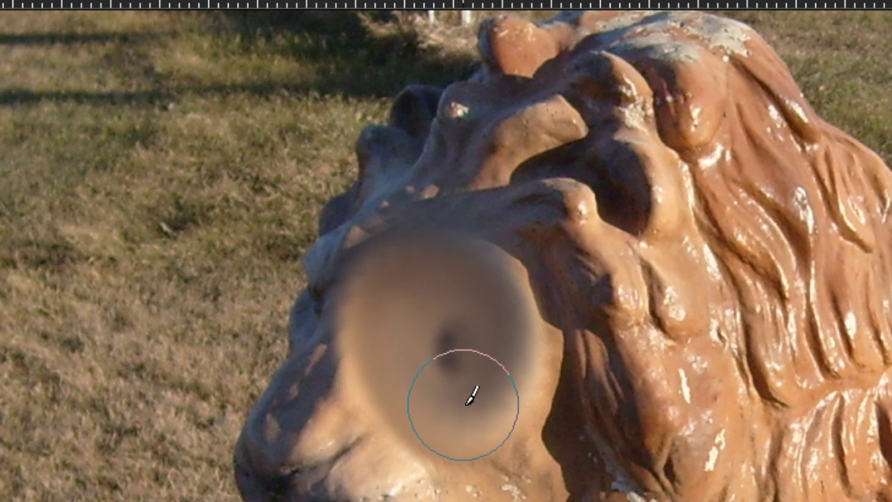
- Undo the remaining smudge on the lion's eye
key("ctrl+z")
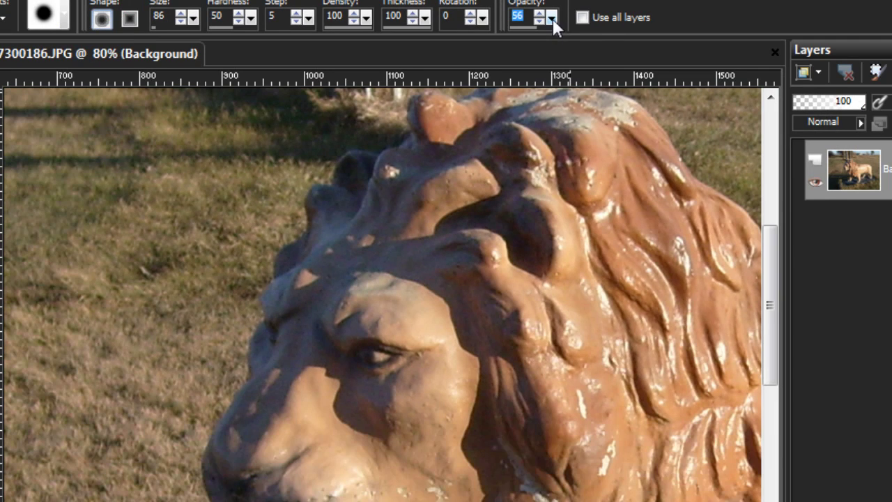
- Test a smudge swirl on the eye at opacity 64, undo it, and swirl again at opacity 100
left_click(553, 18)
left_click_drag(553, 19, 560, 16)
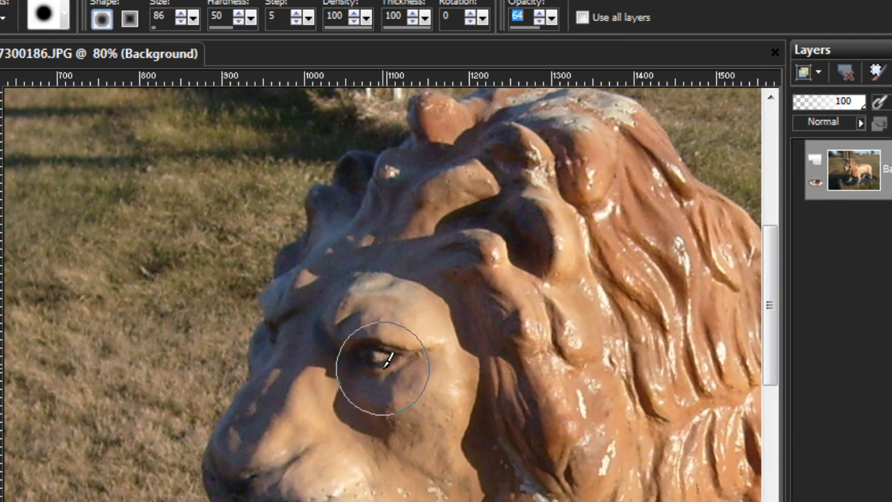
left_click_drag(385, 358, 356, 352)
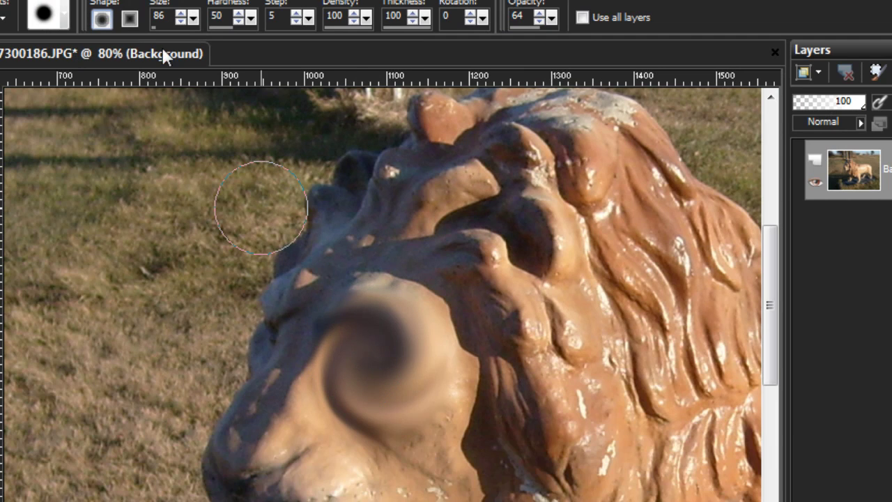
key("ctrl+z")
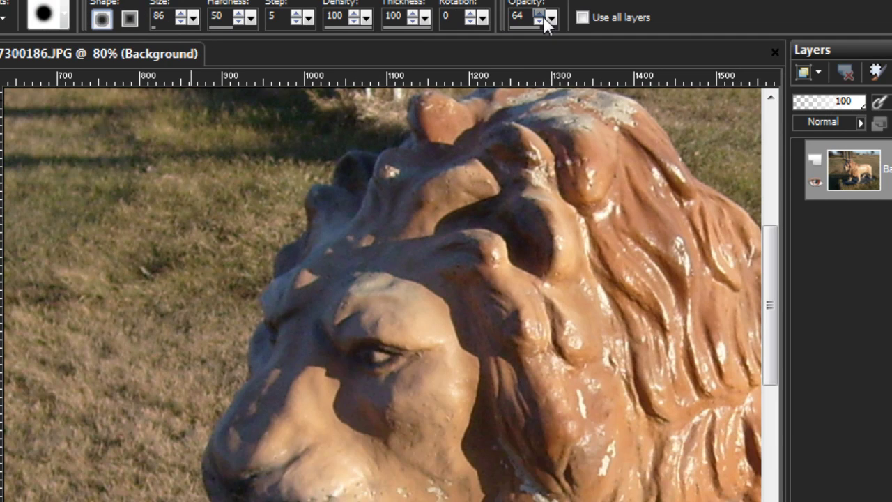
left_click_drag(552, 16, 633, 16)
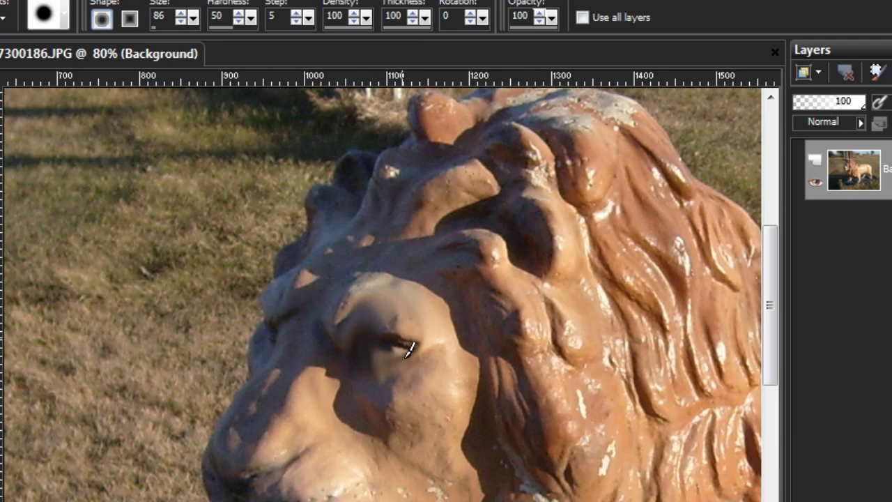
left_click_drag(390, 345, 377, 347)
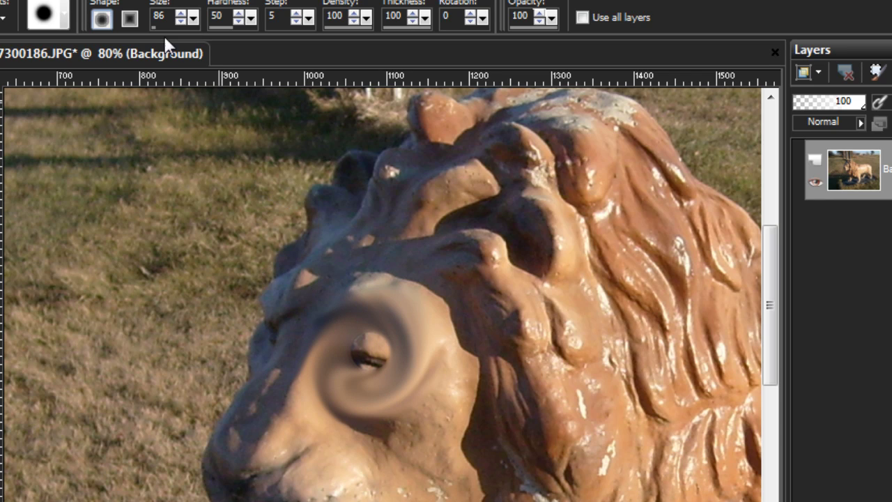
key("ctrl+z")
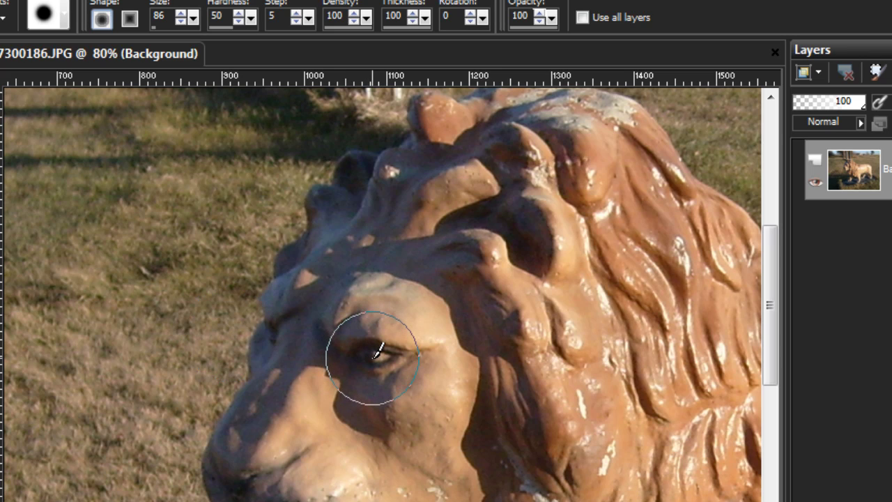
mouse_move(377, 352)
left_mouse_down()
mouse_move(398, 359)
mouse_move(359, 368)
mouse_move(376, 330)
mouse_move(366, 360)
mouse_move(384, 353)
mouse_move(366, 341)
mouse_move(379, 365)
mouse_move(397, 328)
mouse_move(382, 369)
mouse_move(371, 374)
mouse_move(393, 378)
mouse_move(389, 317)
mouse_move(367, 339)
mouse_move(372, 359)
mouse_move(367, 343)
mouse_move(361, 359)
mouse_move(383, 329)
mouse_move(374, 363)
mouse_move(392, 334)
mouse_move(368, 360)
mouse_move(398, 370)
mouse_move(378, 314)
mouse_move(370, 398)
mouse_move(396, 352)
mouse_move(372, 343)
left_mouse_up()
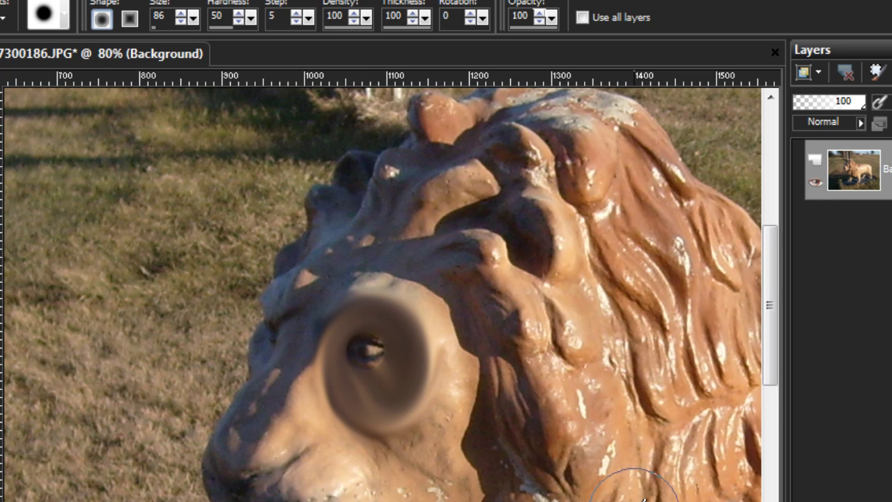
- Undo the previous smudge, set opacity to 75, smear the eye, then undo those test strokes
key("ctrl+z")
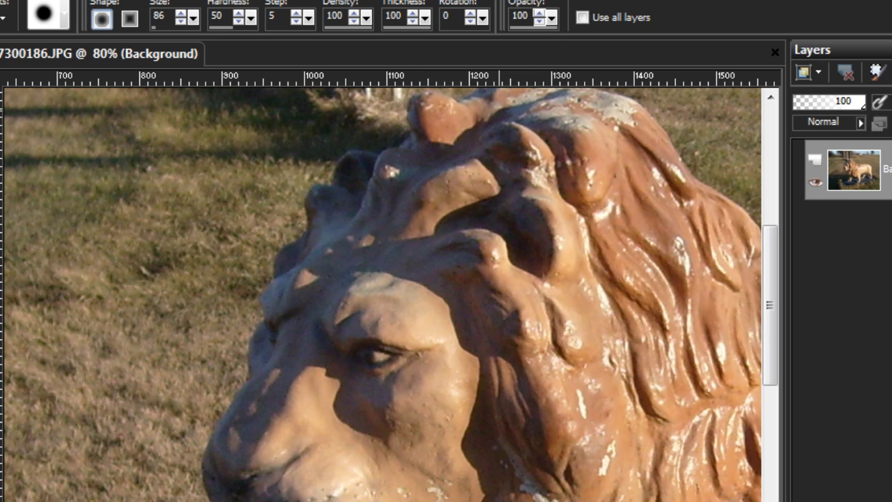
left_click_drag(550, 21, 530, 40)
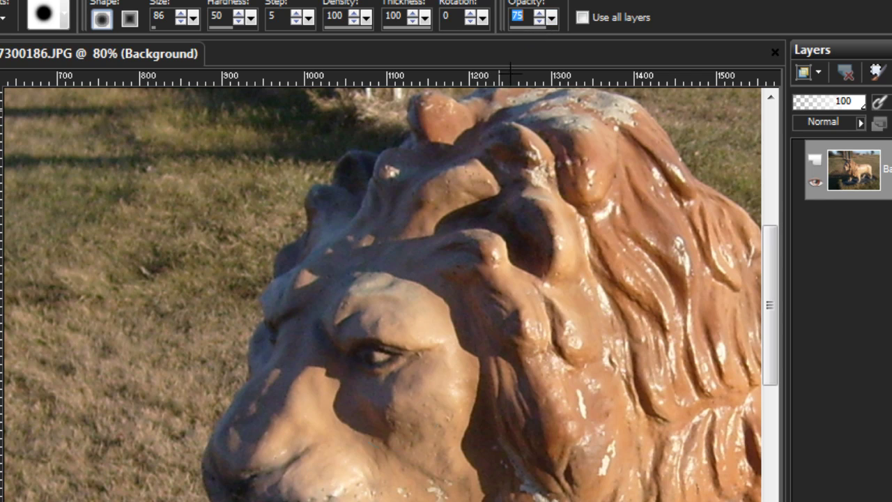
left_click_drag(388, 379, 385, 354)
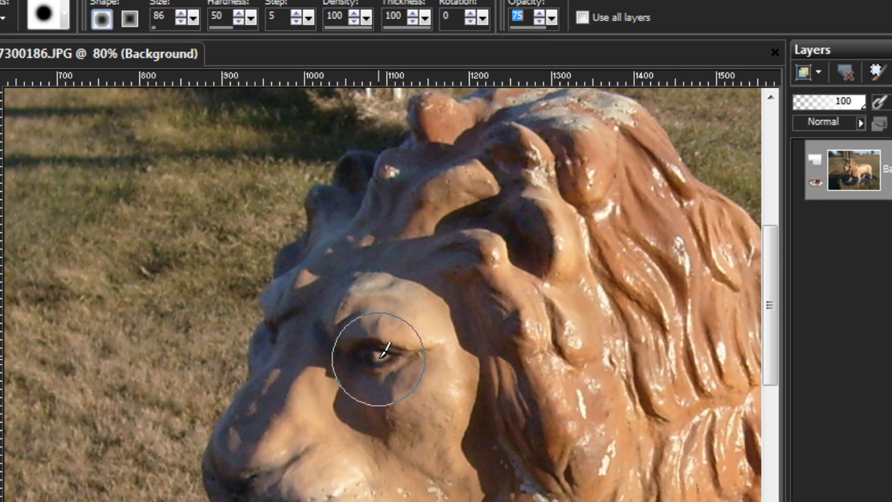
mouse_move(381, 355)
left_mouse_down()
mouse_move(366, 366)
mouse_move(394, 339)
mouse_move(361, 368)
mouse_move(395, 381)
mouse_move(359, 309)
mouse_move(390, 395)
mouse_move(403, 369)
mouse_move(350, 342)
mouse_move(370, 412)
mouse_move(395, 354)
mouse_move(375, 334)
mouse_move(368, 365)
left_mouse_up()
mouse_move(376, 295)
left_mouse_down()
mouse_move(412, 379)
mouse_move(404, 356)
mouse_move(388, 382)
left_mouse_up()
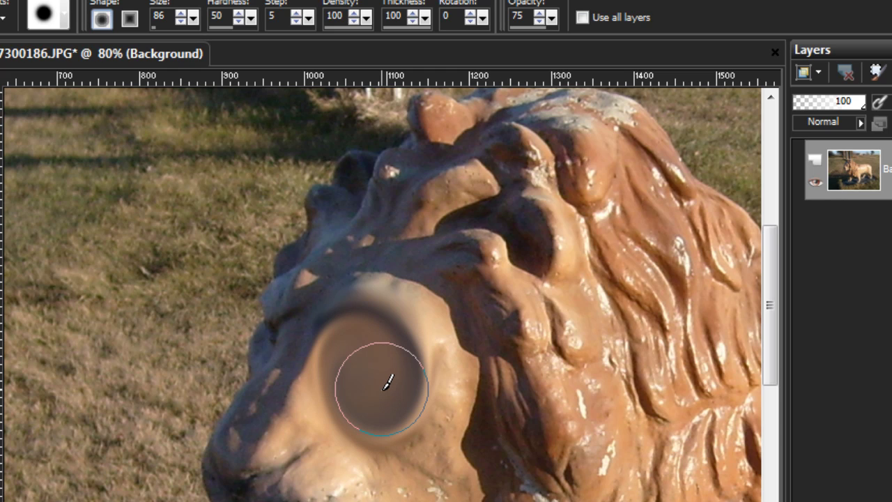
mouse_move(389, 383)
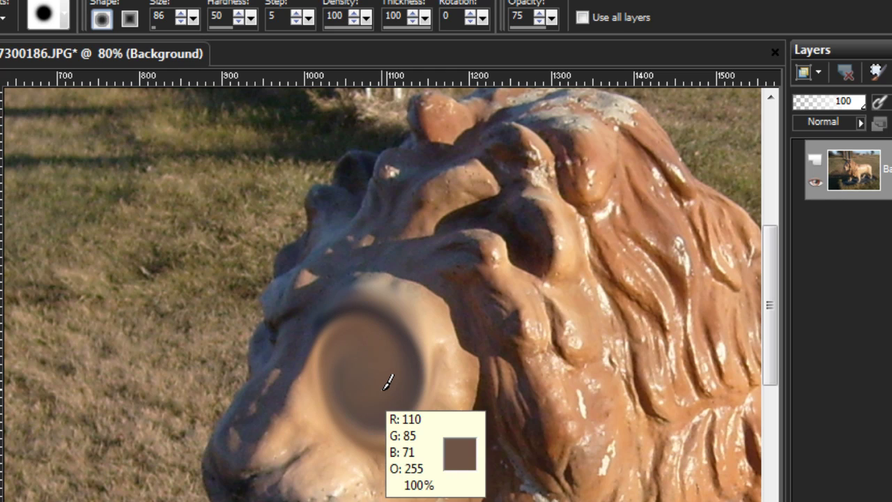
key("ctrl+z")
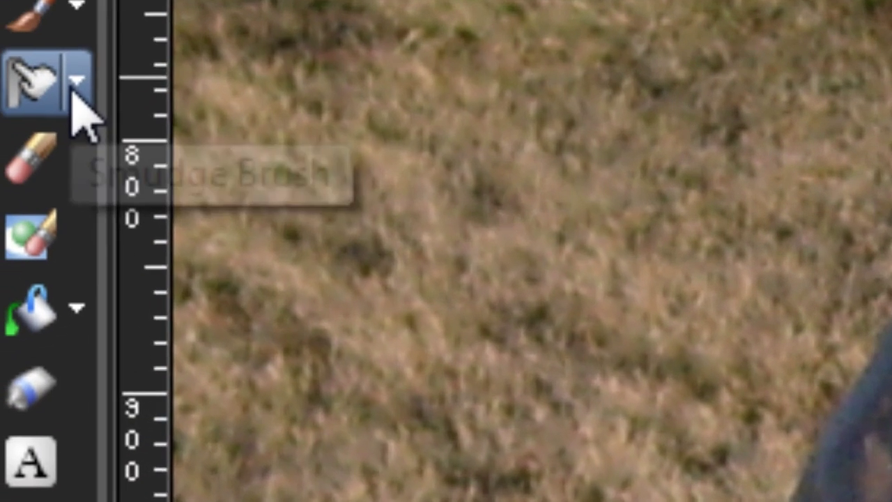
- Switch to the Push brush, shrink its size from 218 to 78, and push the eye across the face
left_click(80, 70)
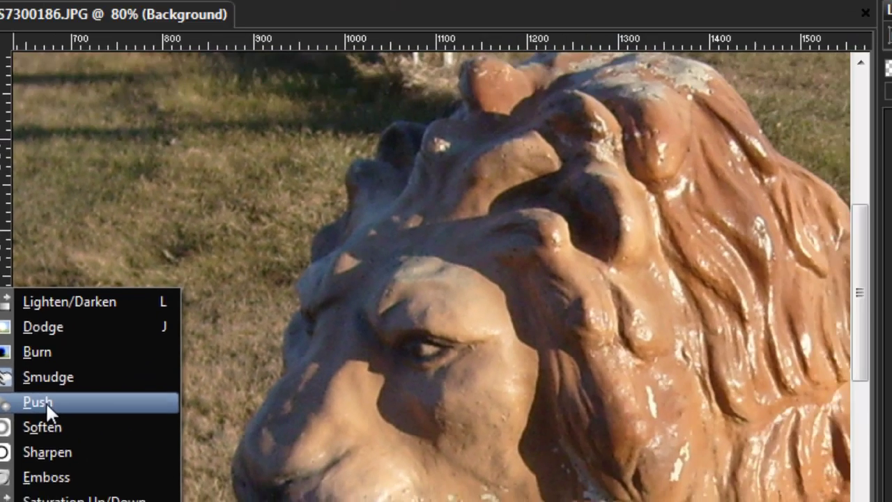
left_click(171, 400)
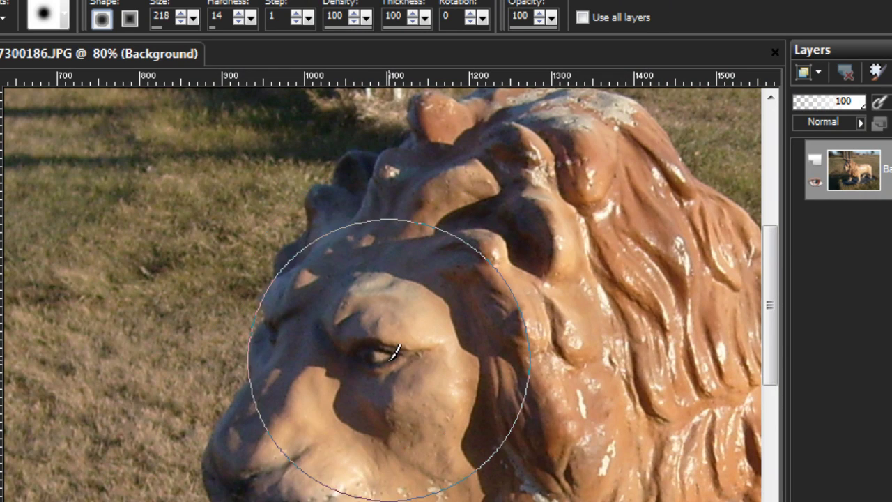
left_click_drag(193, 21, 174, 28)
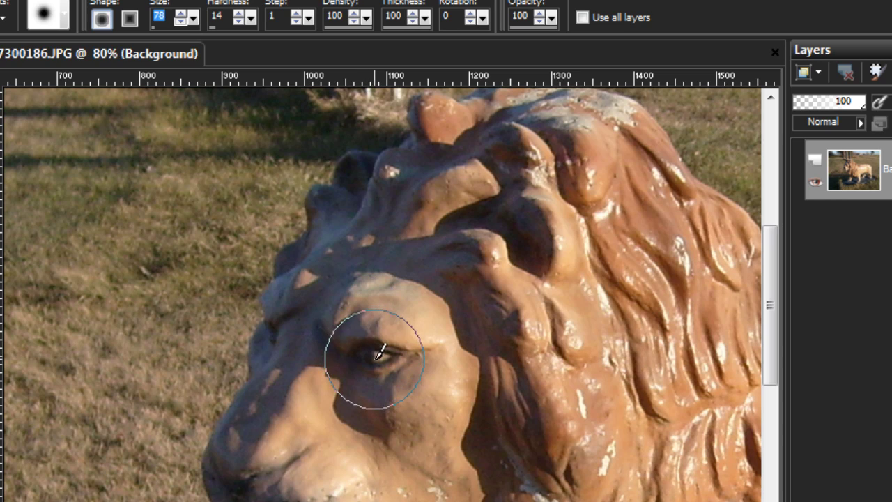
mouse_move(382, 348)
left_mouse_down()
mouse_move(403, 341)
mouse_move(372, 303)
mouse_move(370, 350)
mouse_move(408, 361)
mouse_move(377, 317)
mouse_move(393, 384)
mouse_move(397, 339)
mouse_move(384, 355)
mouse_move(402, 349)
mouse_move(386, 358)
mouse_move(524, 412)
mouse_move(537, 454)
mouse_move(581, 251)
mouse_move(578, 484)
mouse_move(574, 474)
mouse_move(484, 472)
mouse_move(346, 480)
mouse_move(349, 470)
mouse_move(542, 460)
mouse_move(497, 413)
mouse_move(428, 453)
mouse_move(412, 353)
mouse_move(373, 318)
mouse_move(373, 332)
left_mouse_up()
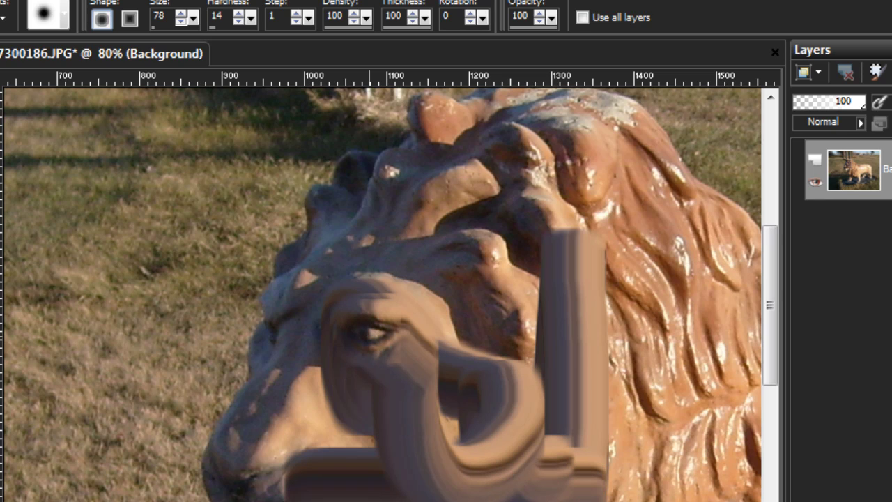
- Undo the earlier push, set opacity to 44, test pushes over eye and grass, then undo them
key("ctrl+z")
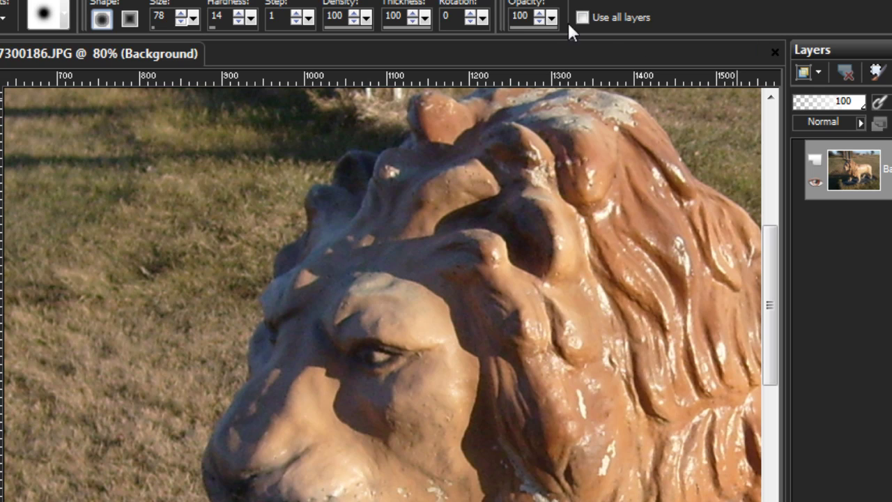
left_click_drag(552, 17, 495, 42)
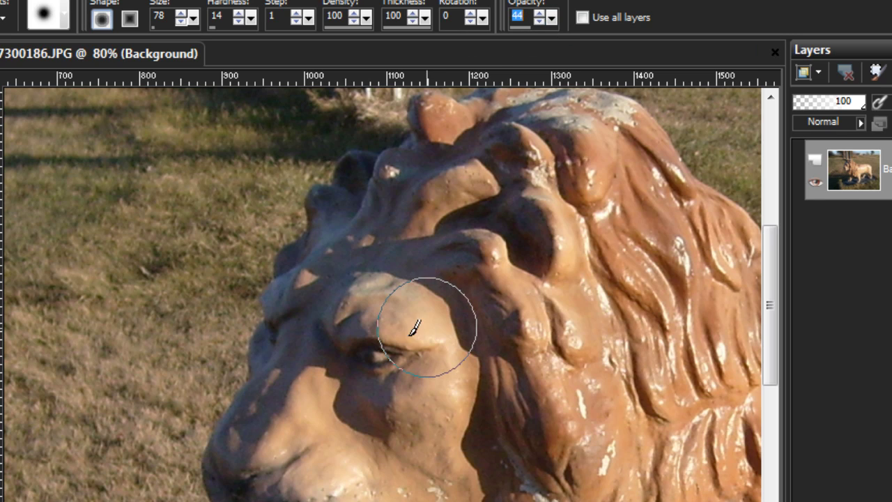
mouse_move(414, 328)
left_mouse_down()
mouse_move(366, 366)
mouse_move(418, 359)
mouse_move(370, 321)
mouse_move(395, 397)
mouse_move(400, 339)
mouse_move(293, 359)
mouse_move(119, 479)
mouse_move(104, 279)
mouse_move(117, 321)
mouse_move(119, 478)
mouse_move(150, 308)
mouse_move(178, 227)
left_mouse_up()
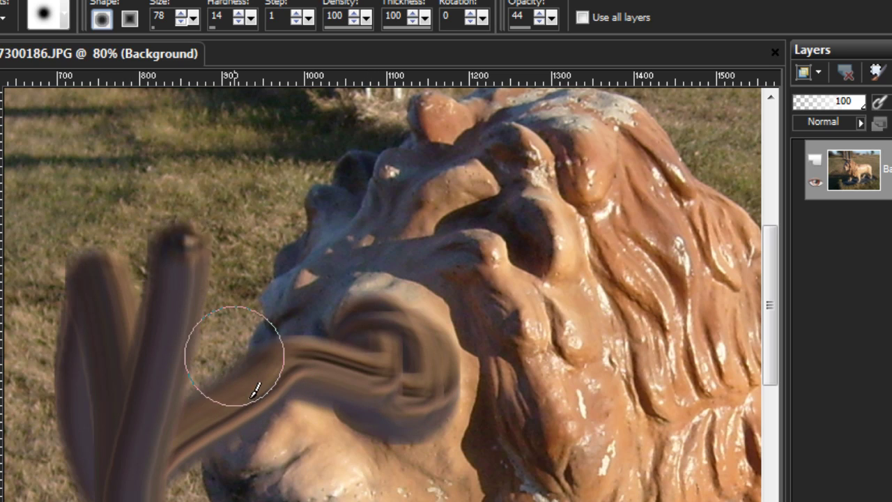
mouse_move(267, 420)
left_mouse_down()
mouse_move(390, 397)
mouse_move(353, 354)
left_mouse_up()
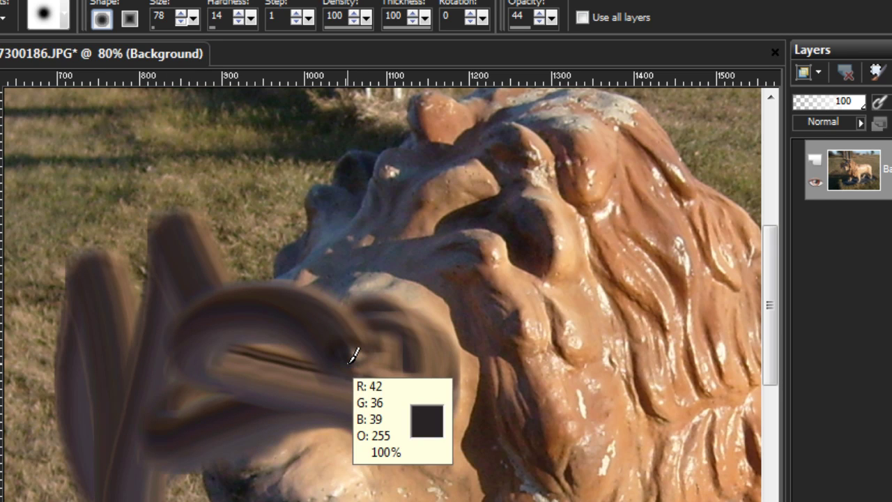
key("ctrl+z")
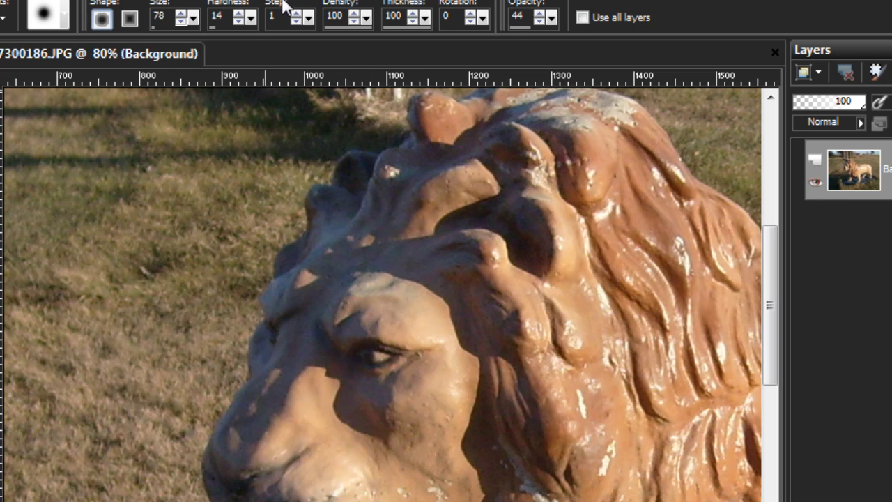
- Raise the Push brush step from 1 to 3
left_click(309, 20)
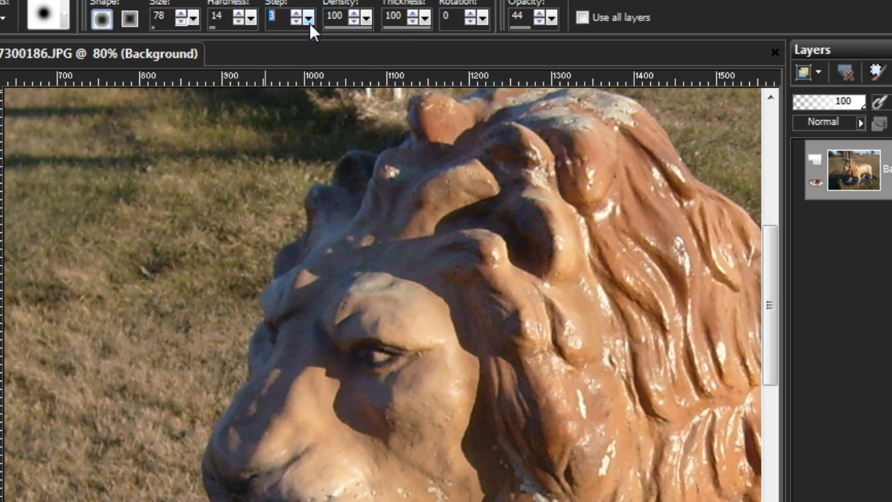